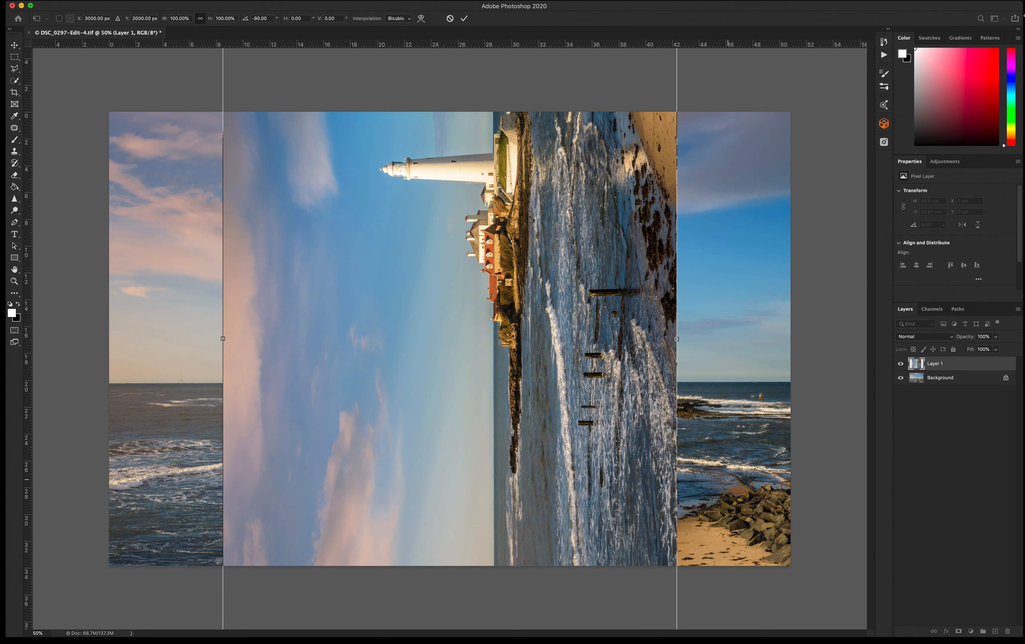
Move the rotated Layer 1 copy left to X 2000 px so it starts at the canvas edge, and commit the transform.
drag(511, 459, 395, 343)
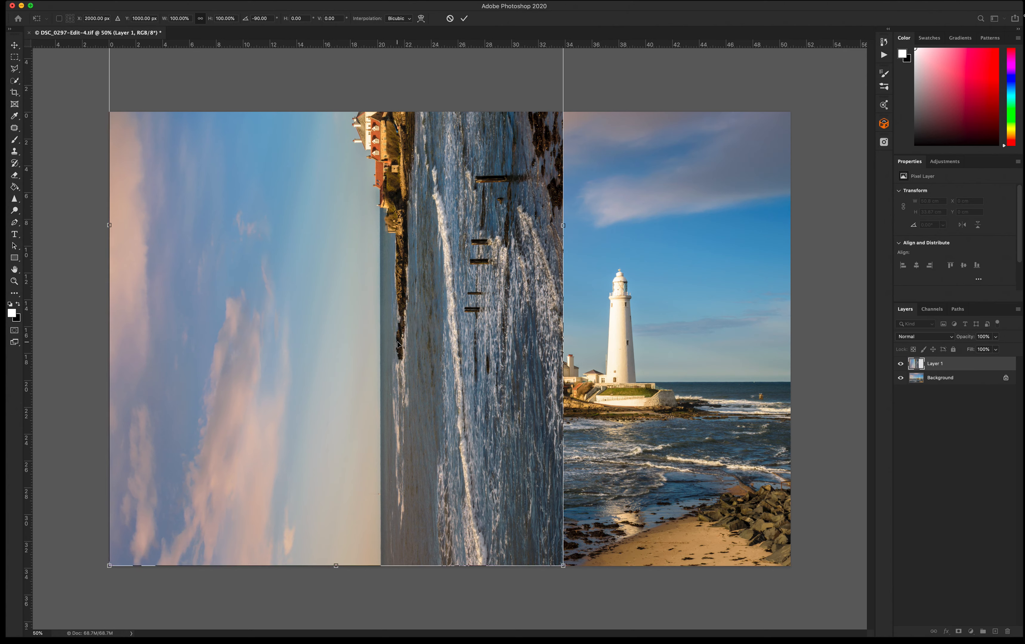
key(Return)
Draw a triangular polygonal lasso selection from the top-left corner diagonally down, and add it as a mask on Layer 1.
key(l)
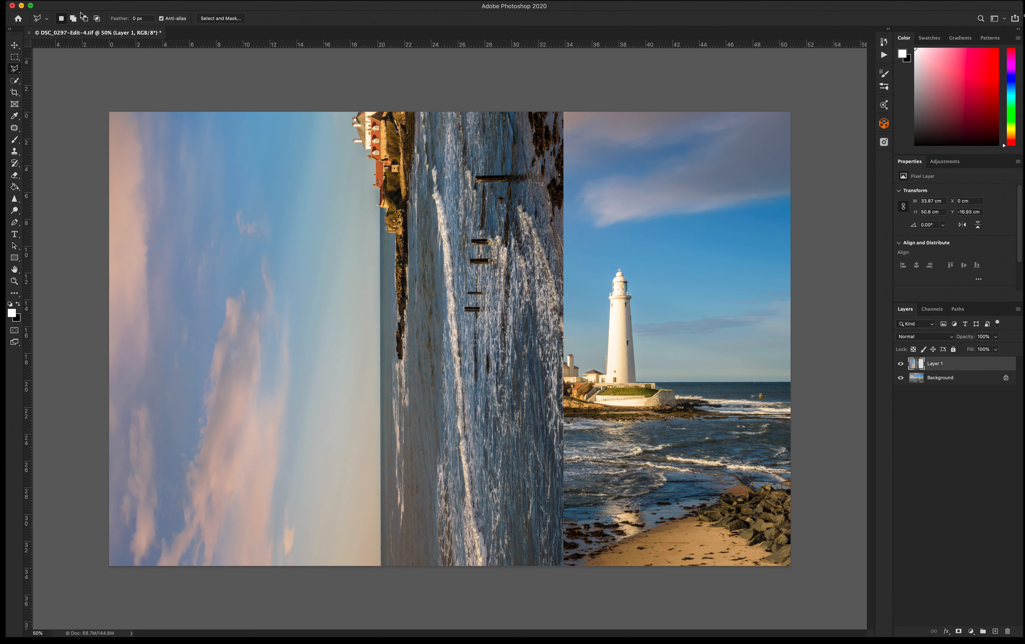
click(16, 74)
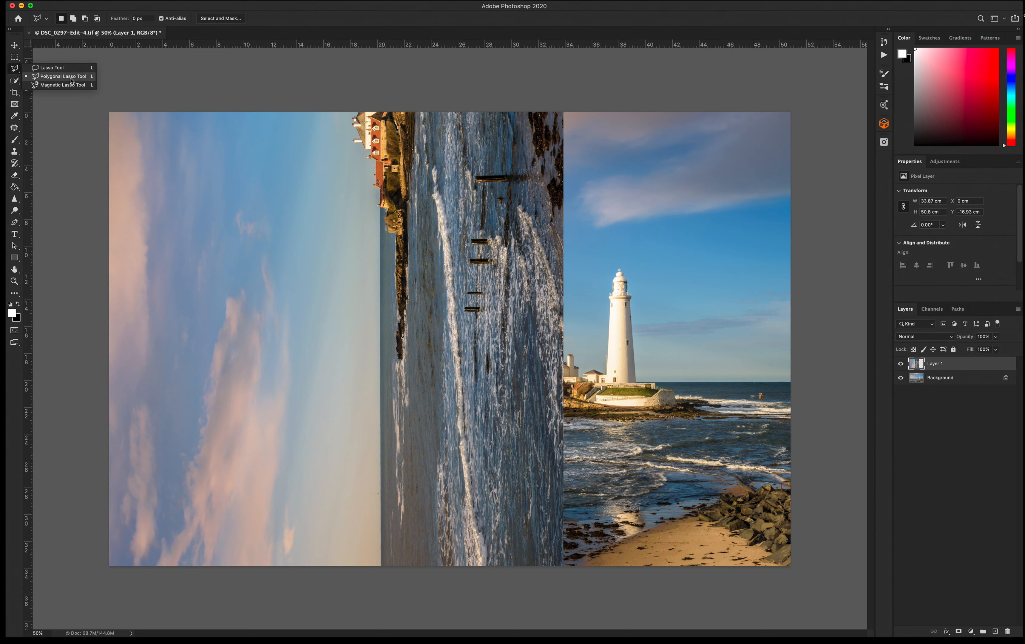
click(117, 78)
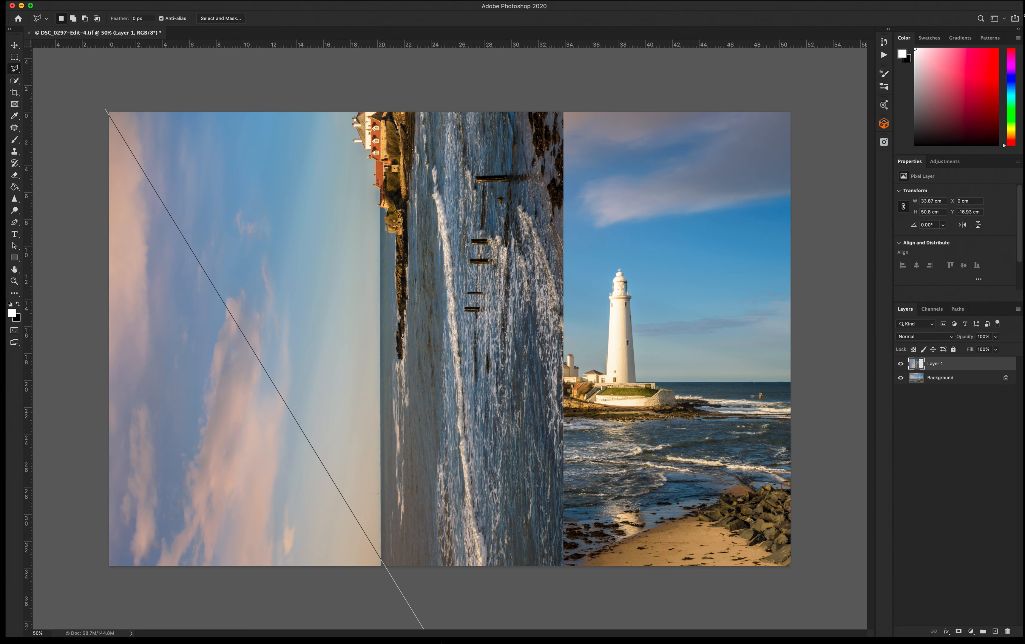
click(577, 581)
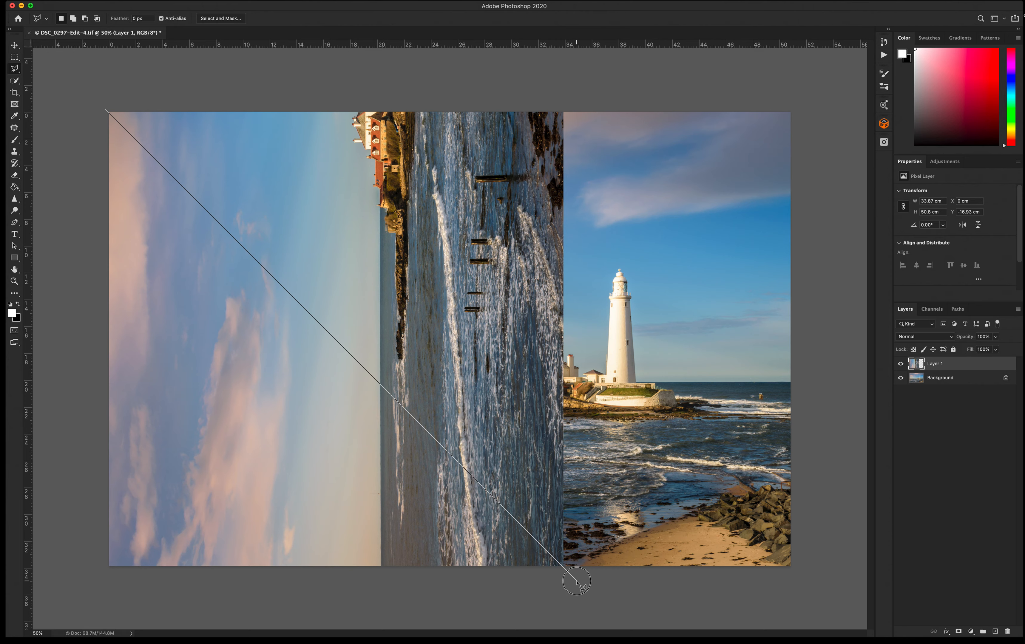
click(86, 590)
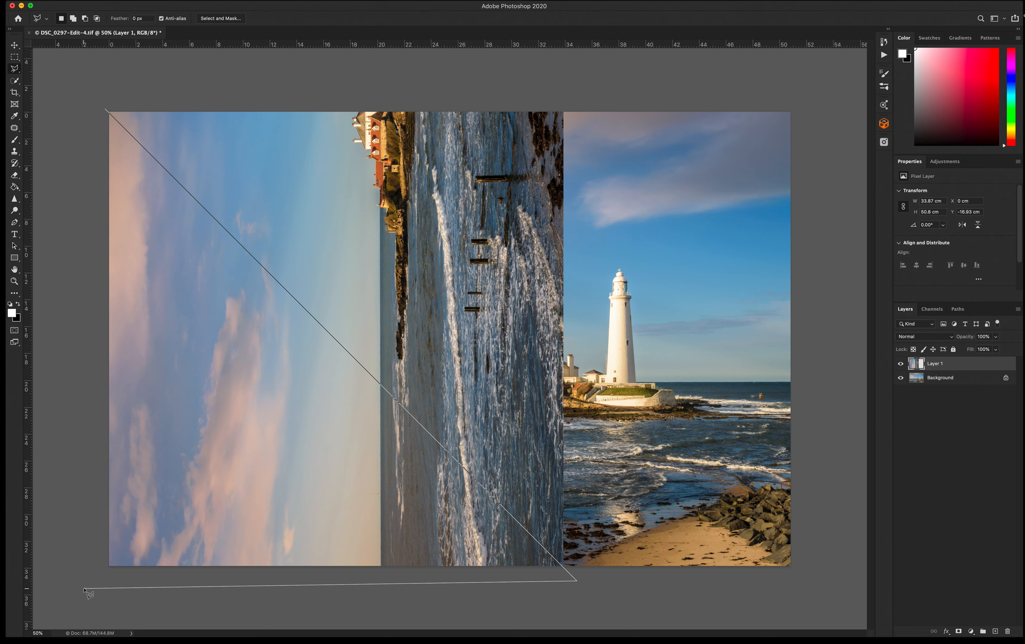
click(107, 112)
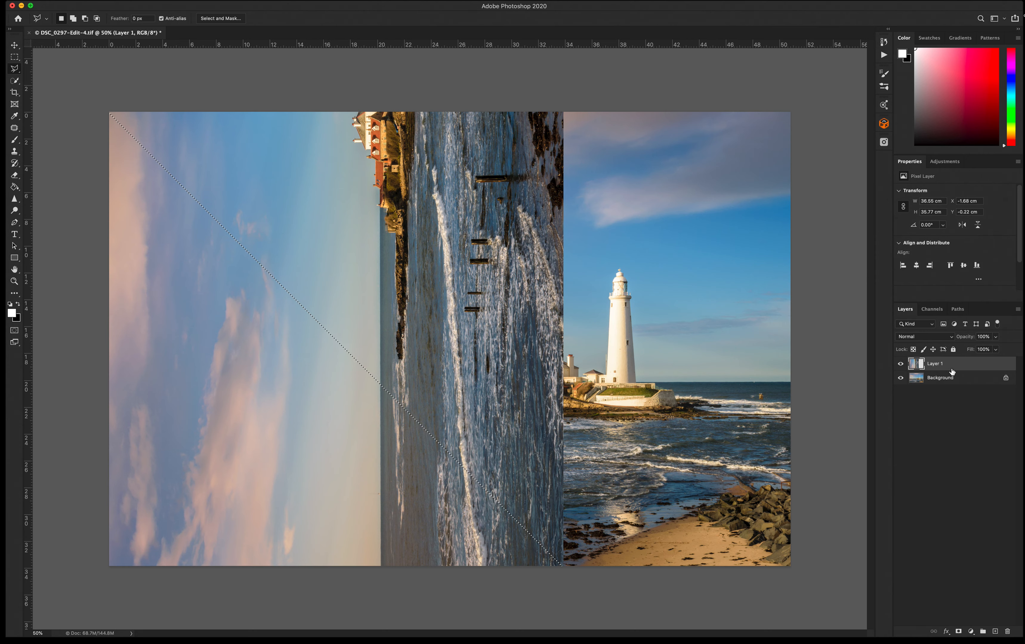
click(956, 633)
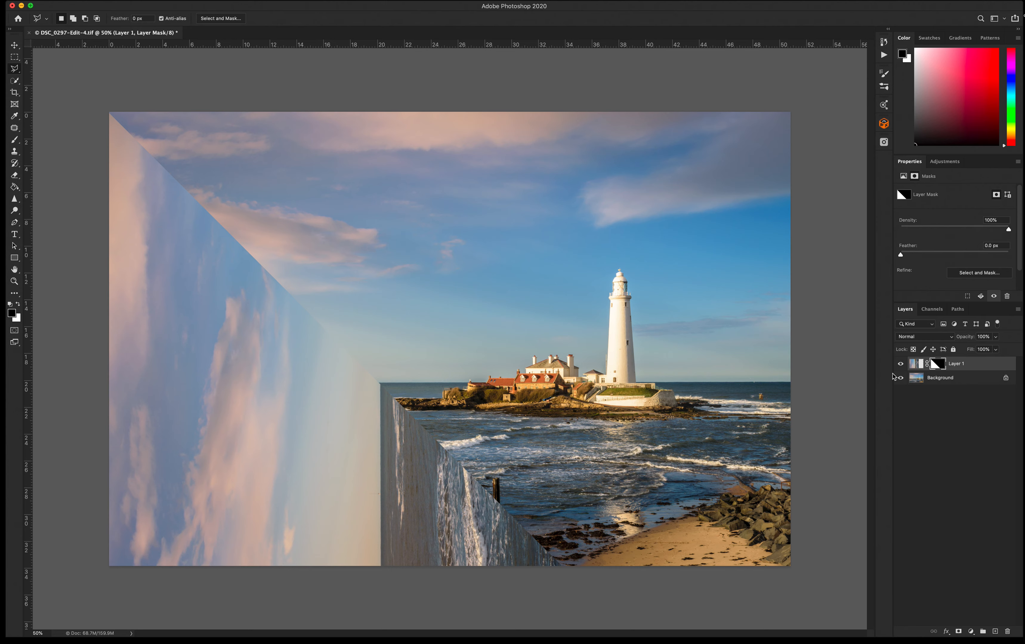
Transform Layer 1's image, moving it left and nudging it to about X 745 px, Y 994 px so the wall meets the horizon.
click(974, 365)
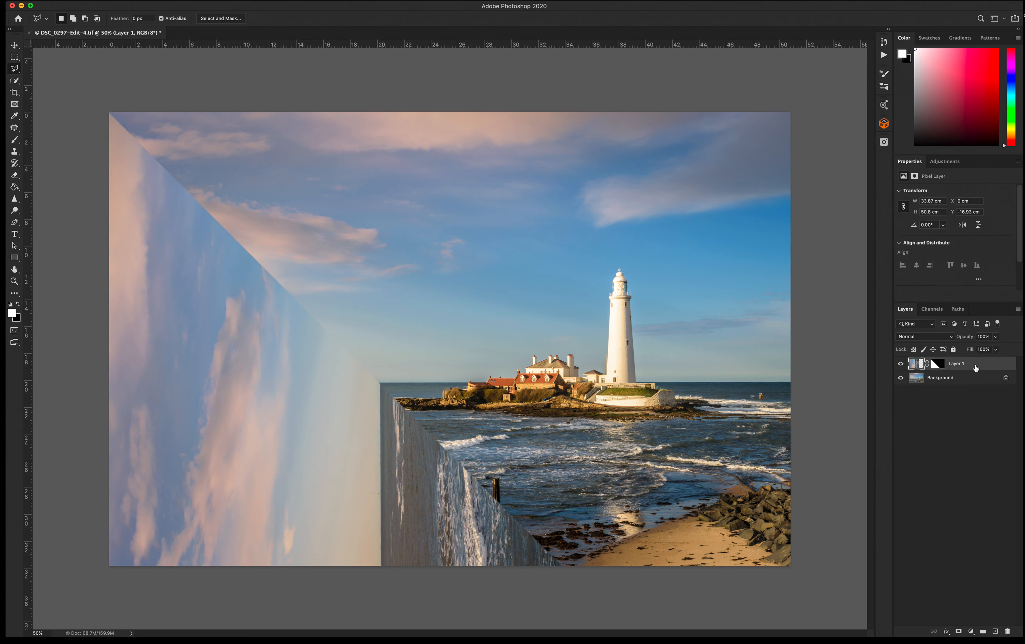
key(ctrl+t)
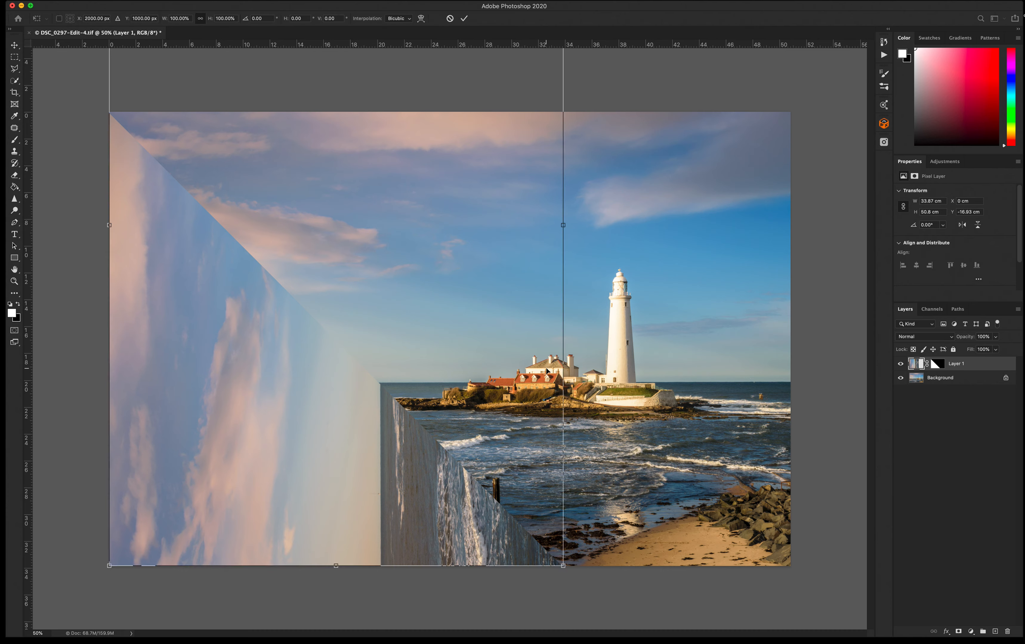
drag(399, 425, 252, 425)
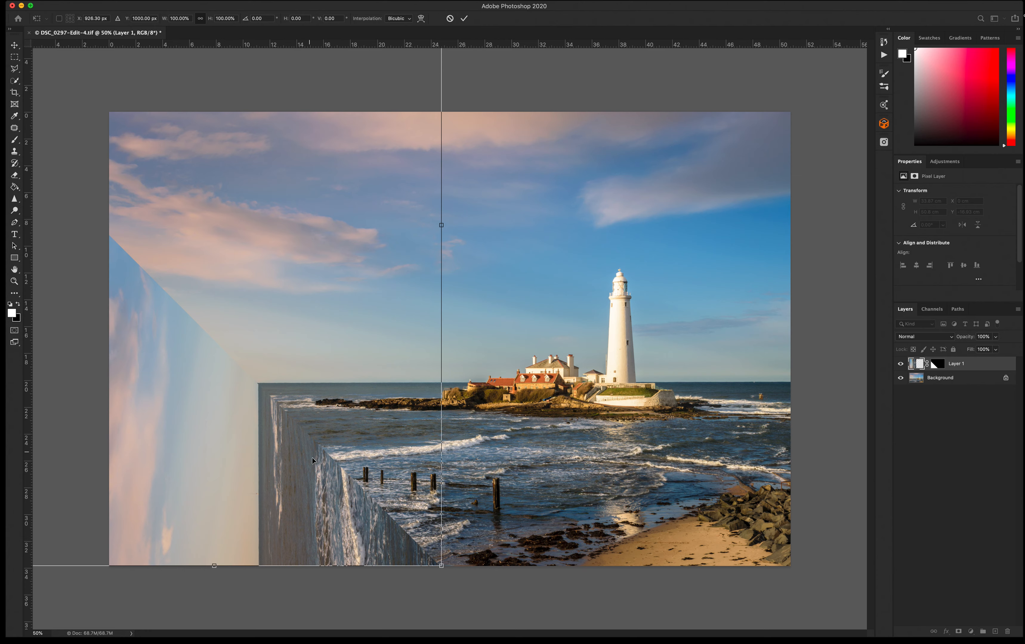
mouse_move(309, 485)
mouse_down()
mouse_move(267, 484)
mouse_move(327, 493)
mouse_up()
key(Down)
key(Down)
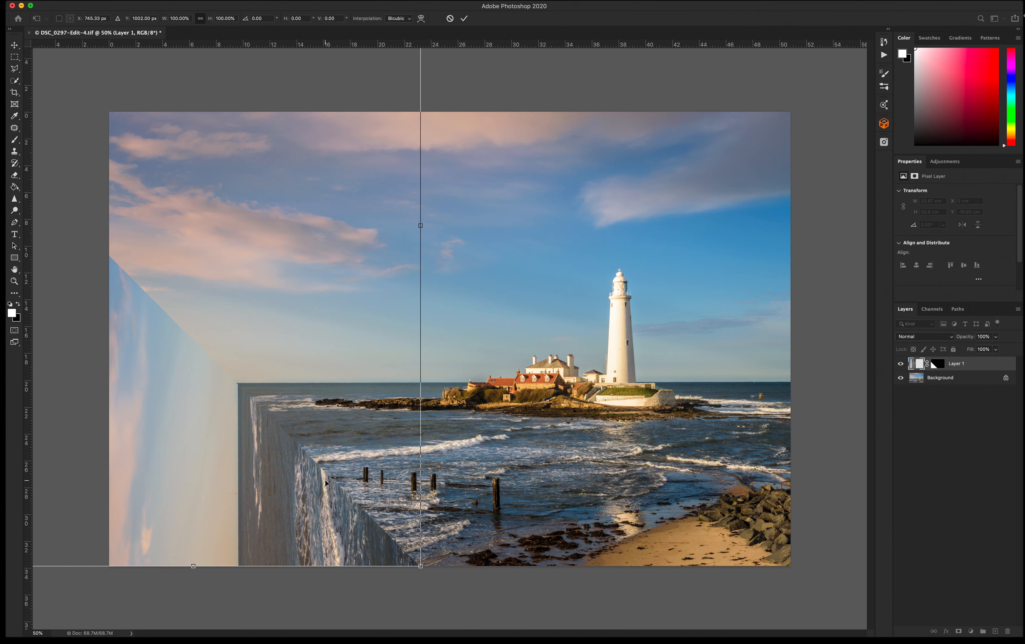
key(shift+Up)
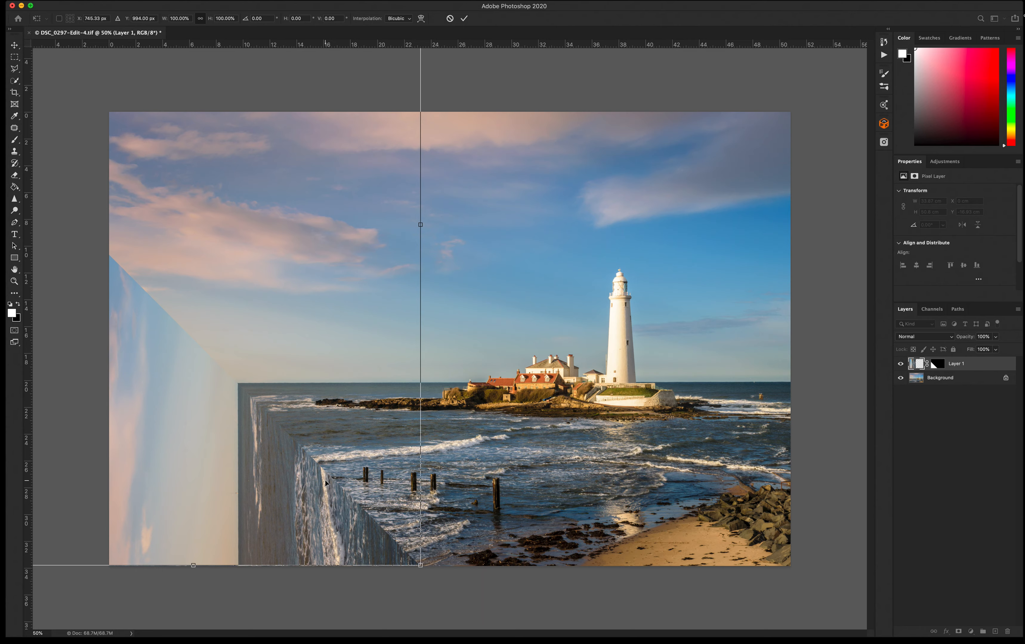
key(super+1)
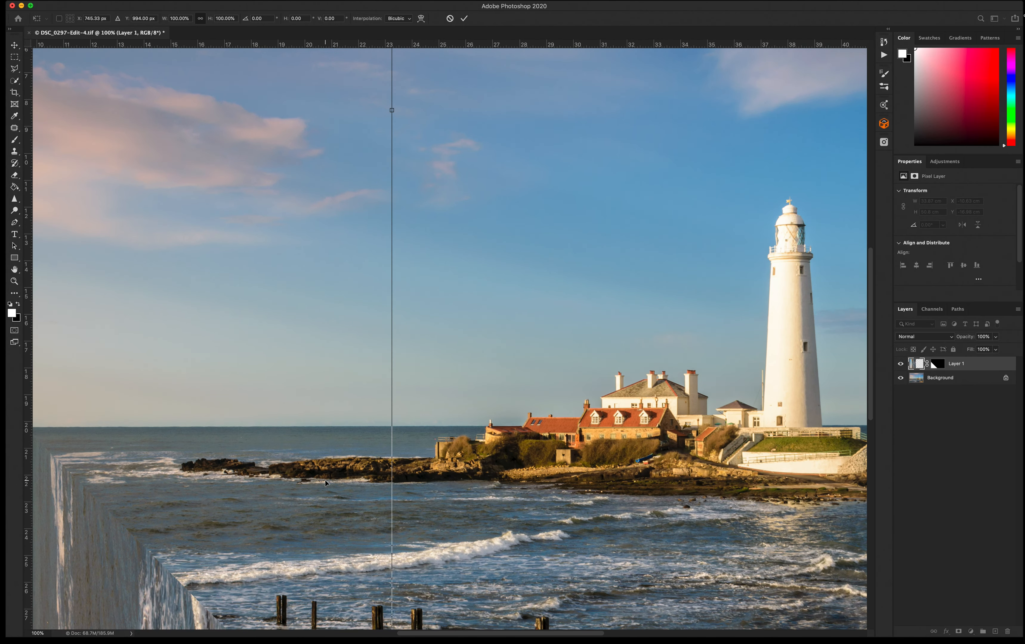
drag(221, 393, 725, 281)
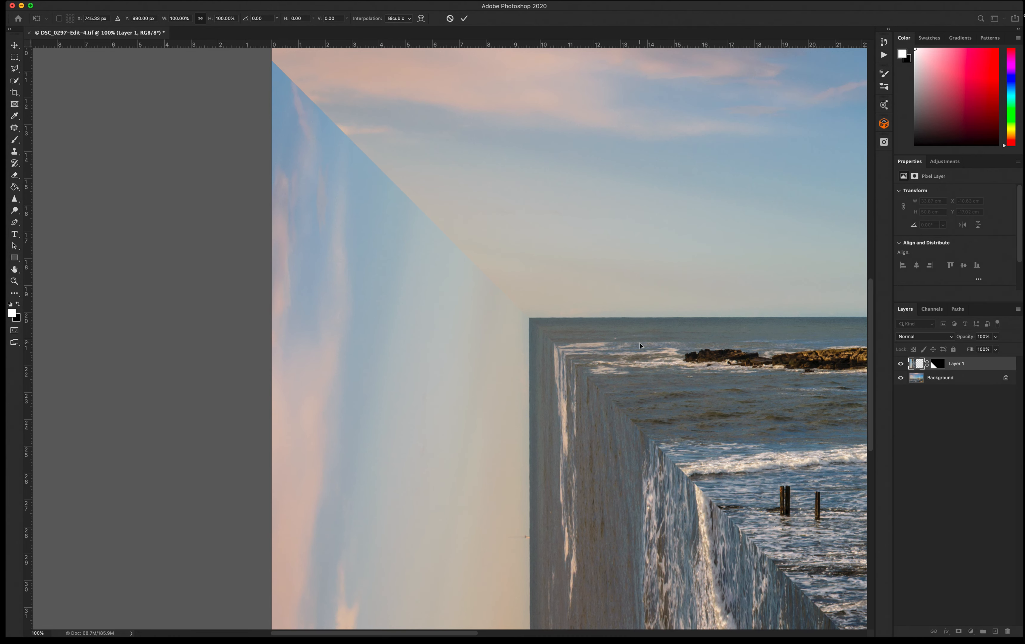
key(Return)
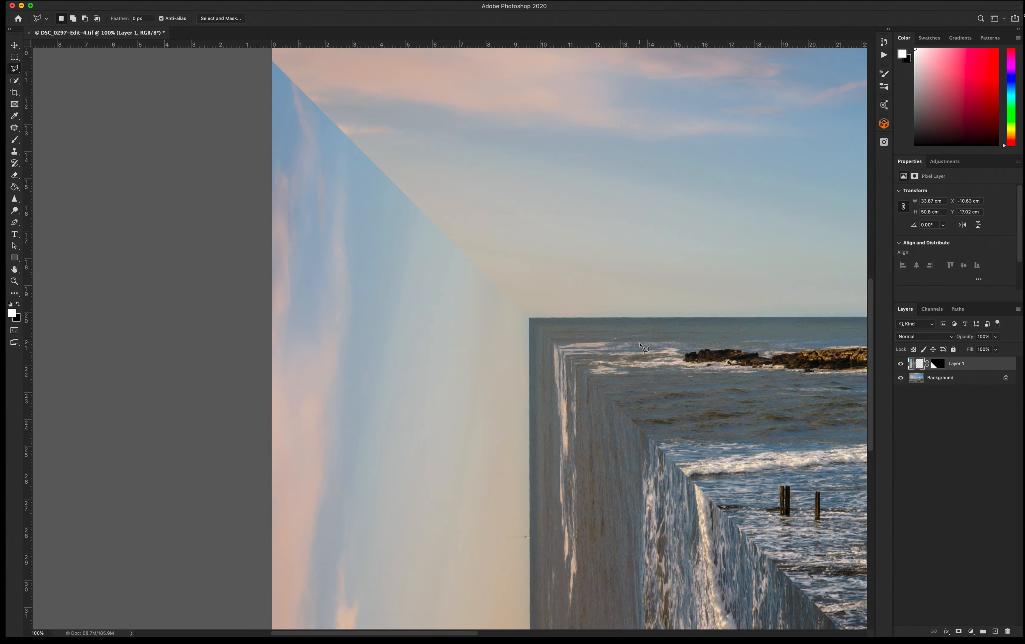
key(super+0)
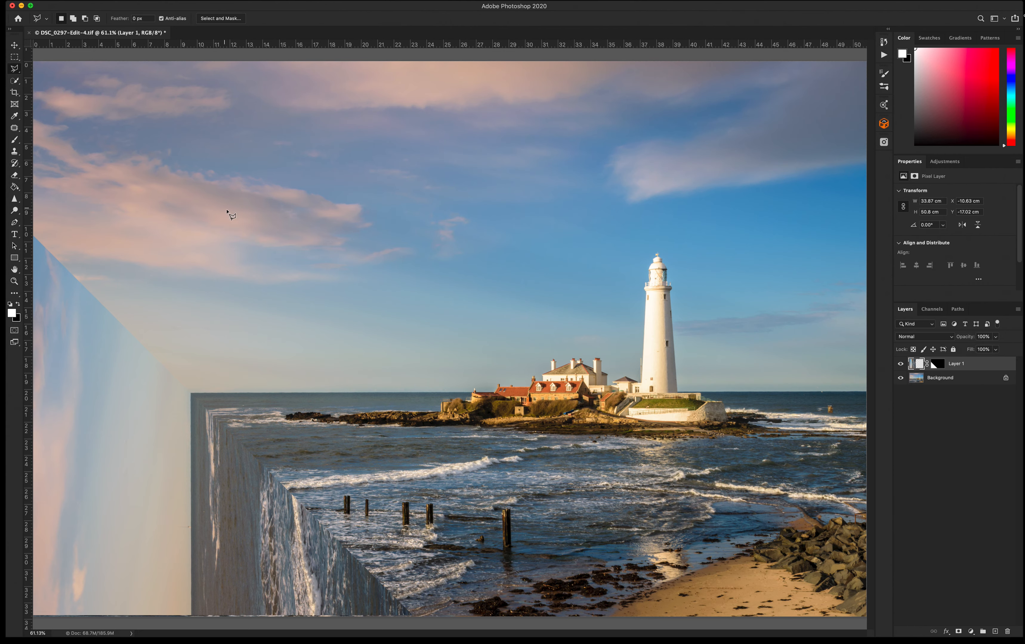
key(super+minus)
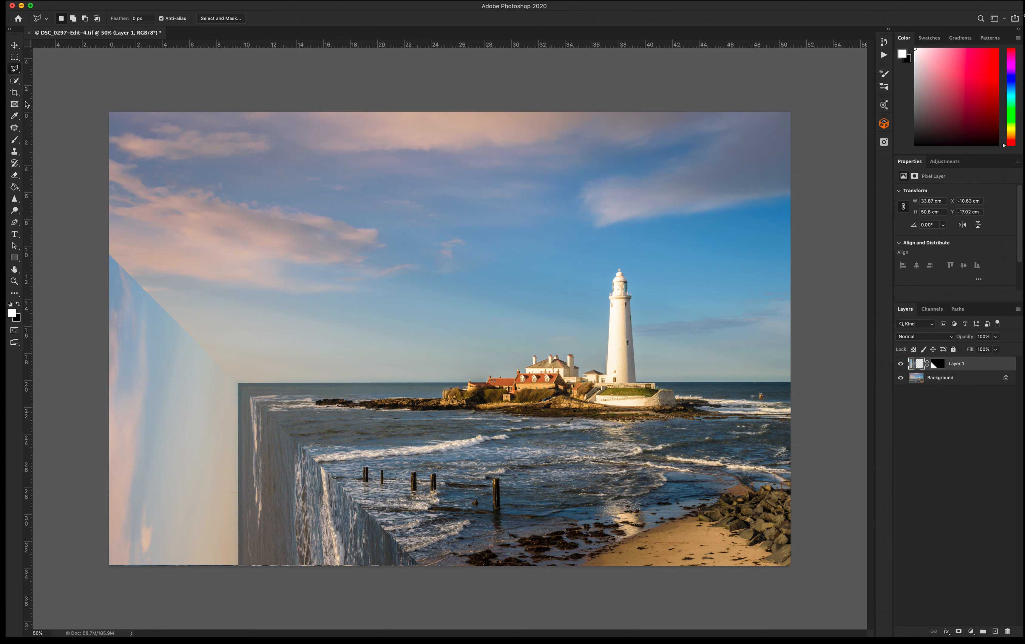
Try to patch the sky seam above the wall with the Patch tool, then undo it and deselect.
click(15, 129)
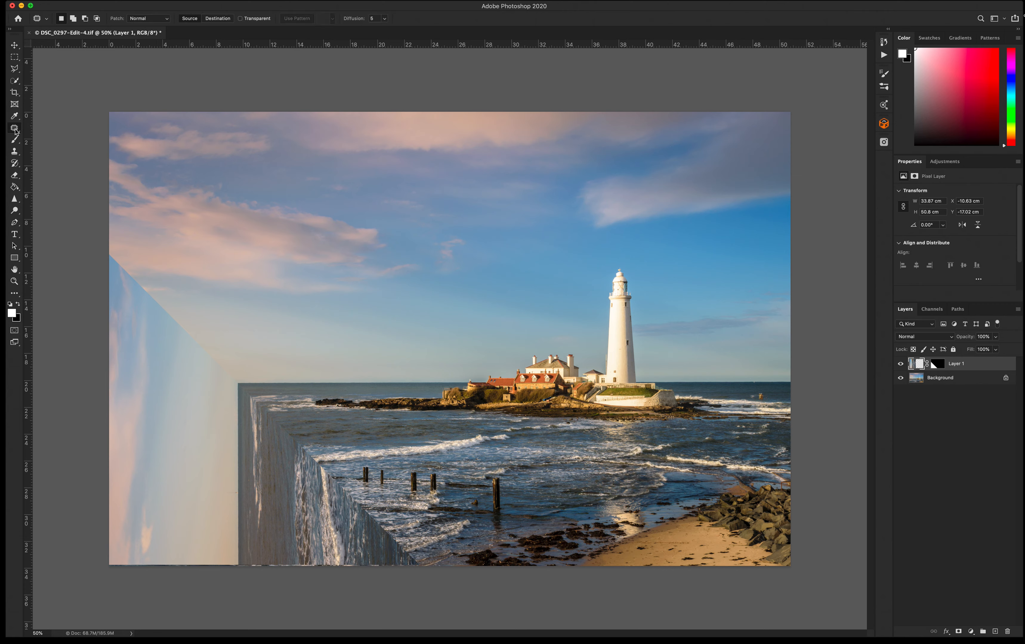
mouse_move(231, 382)
mouse_down()
mouse_move(111, 248)
mouse_move(102, 261)
mouse_move(158, 345)
mouse_move(230, 382)
mouse_up()
drag(208, 333, 265, 277)
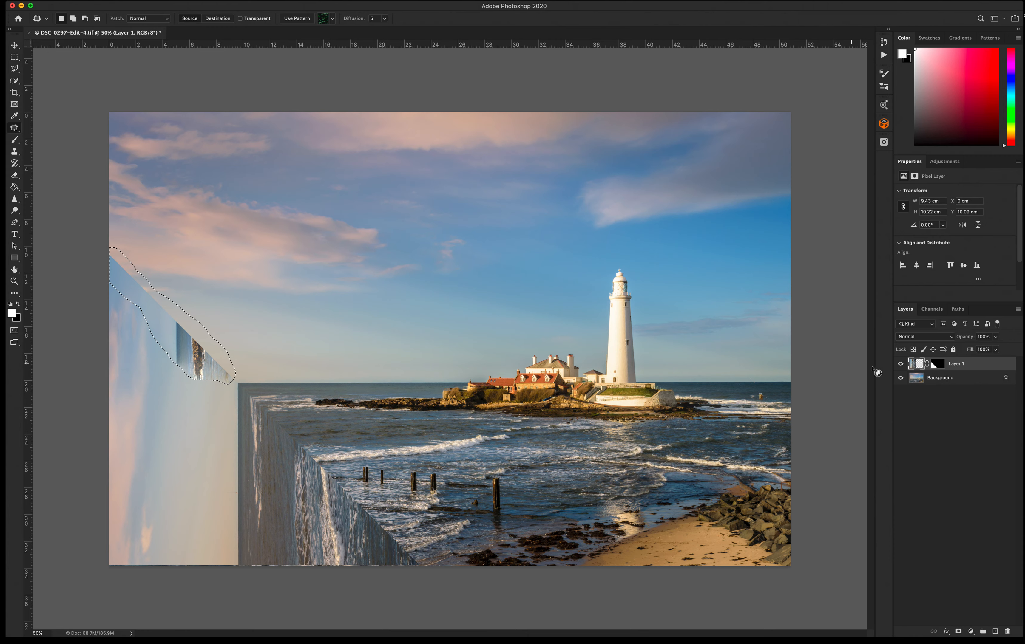
key(super+d)
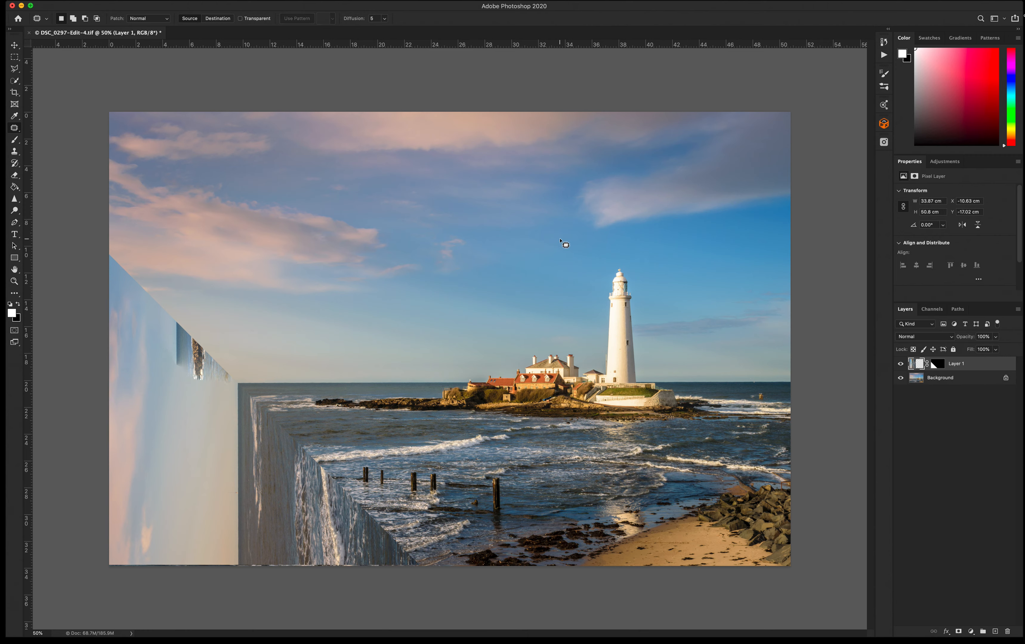
key(super+z)
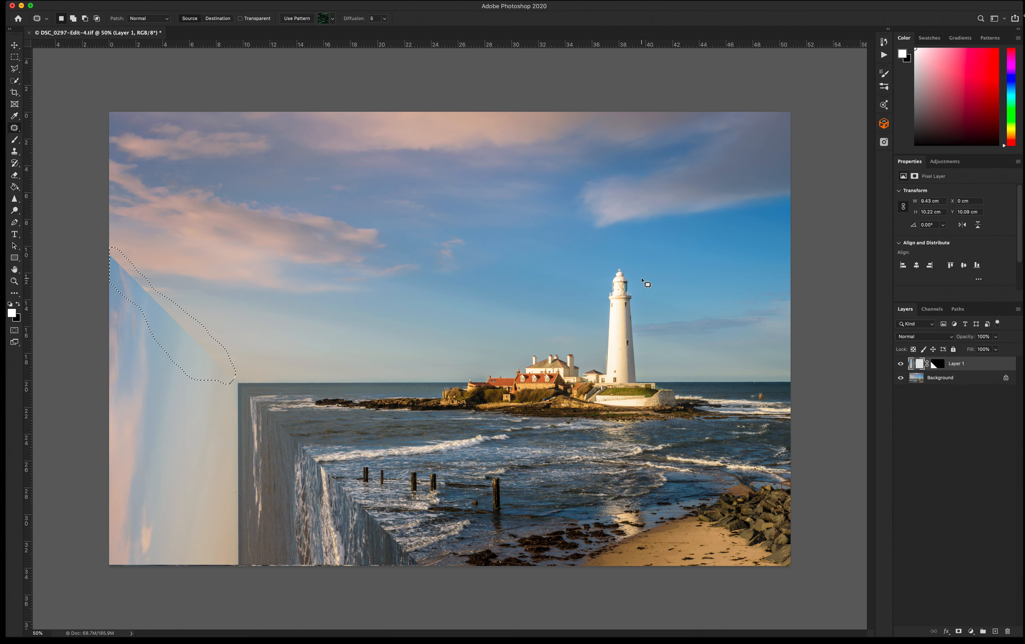
key(super+d)
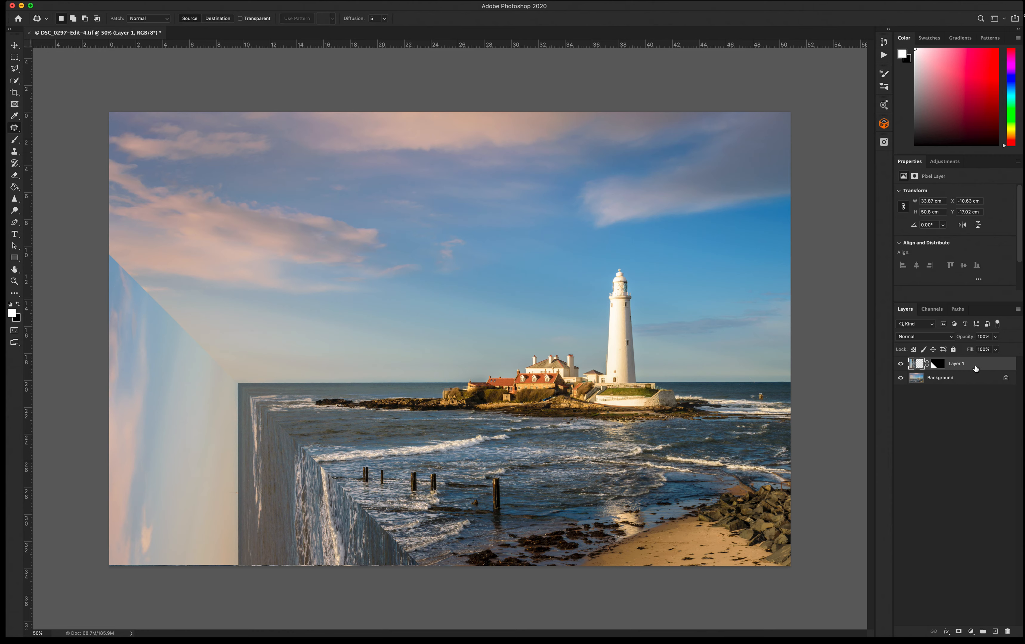
Stamp all visible layers into a new merged layer and hide the layers beneath it.
key(super+alt+shift+e)
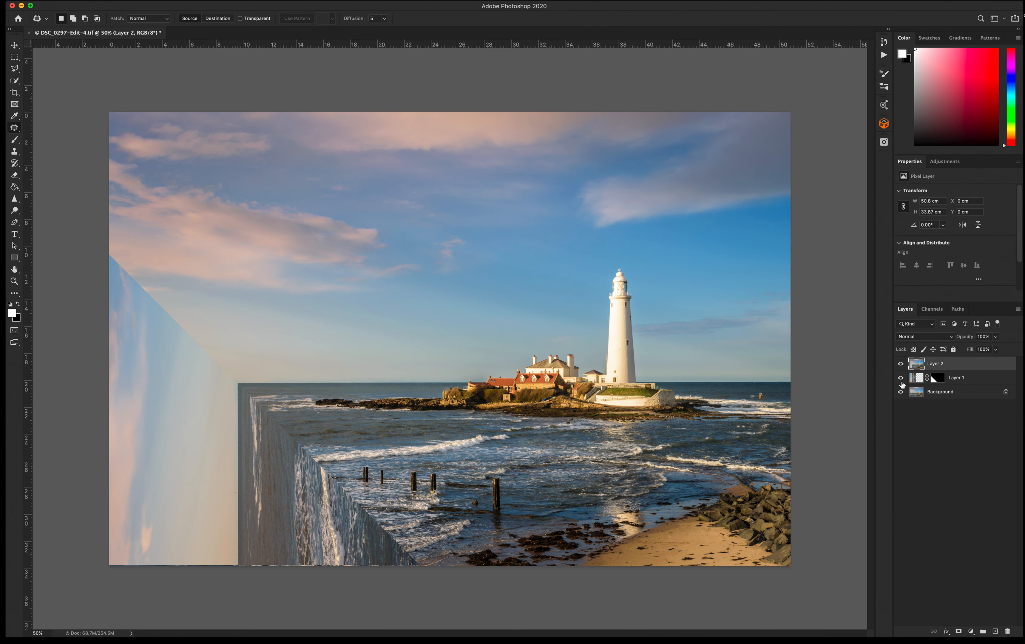
drag(901, 378, 901, 392)
Patch the diagonal seam in the sky above the wall on the merged layer with the Patch tool.
mouse_move(108, 241)
mouse_down()
mouse_move(187, 298)
mouse_move(237, 380)
mouse_move(201, 367)
mouse_move(116, 284)
mouse_move(109, 240)
mouse_move(154, 232)
mouse_up()
click(161, 365)
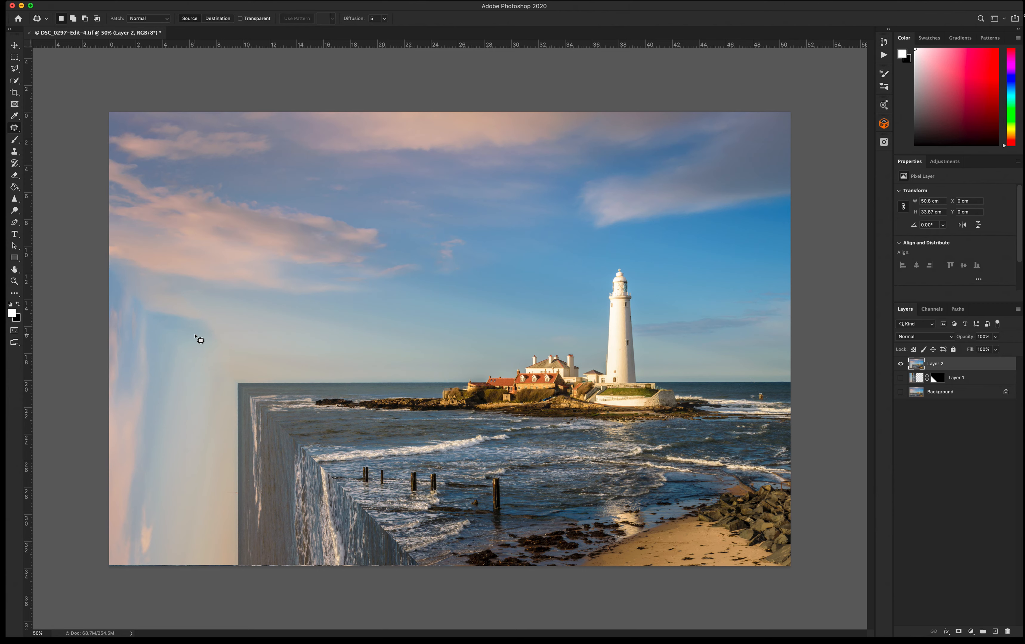
mouse_move(201, 331)
mouse_down()
mouse_move(174, 299)
mouse_move(129, 322)
mouse_move(173, 352)
mouse_move(199, 329)
mouse_up()
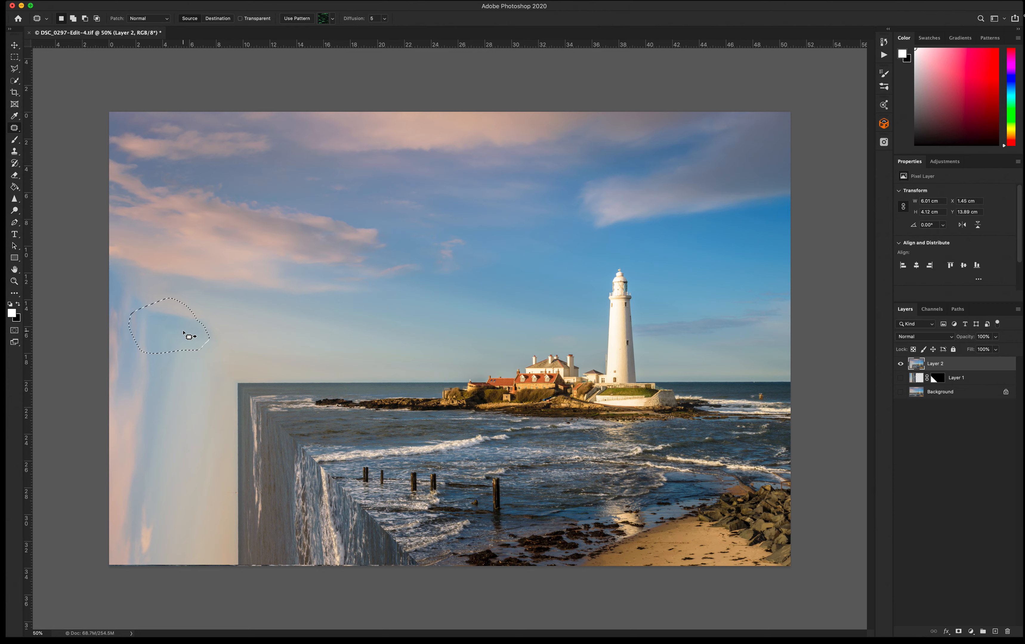
click(269, 290)
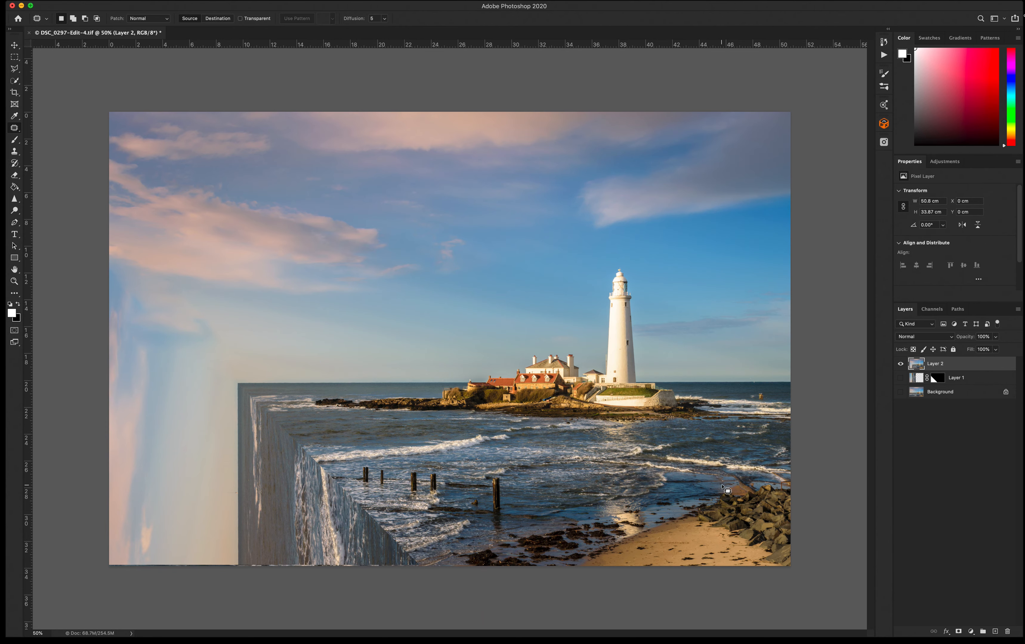
Add a new empty layer above the merged layer.
key(super+1)
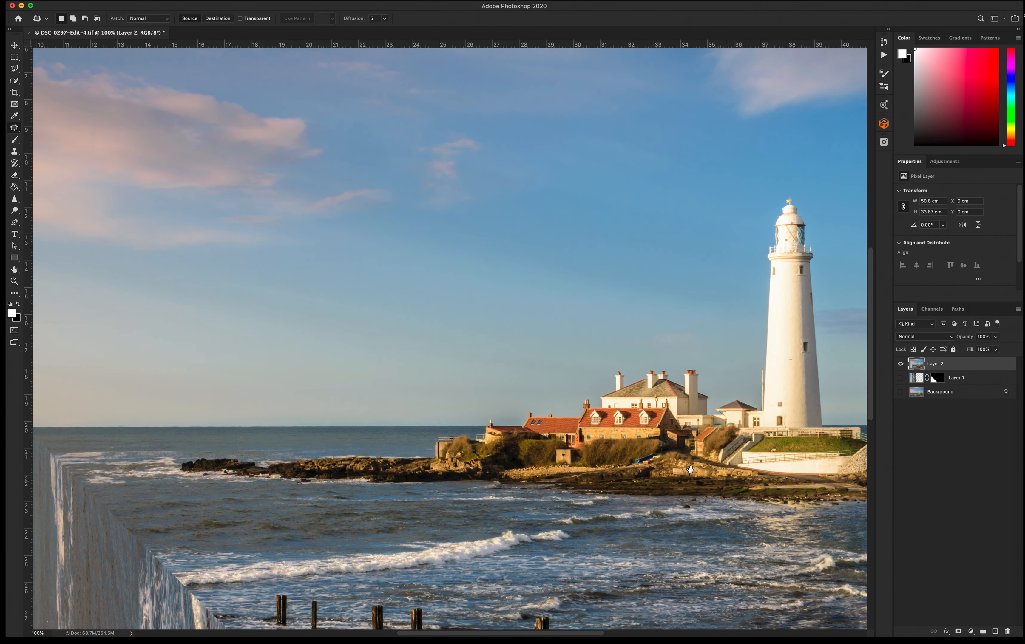
drag(442, 436, 607, 147)
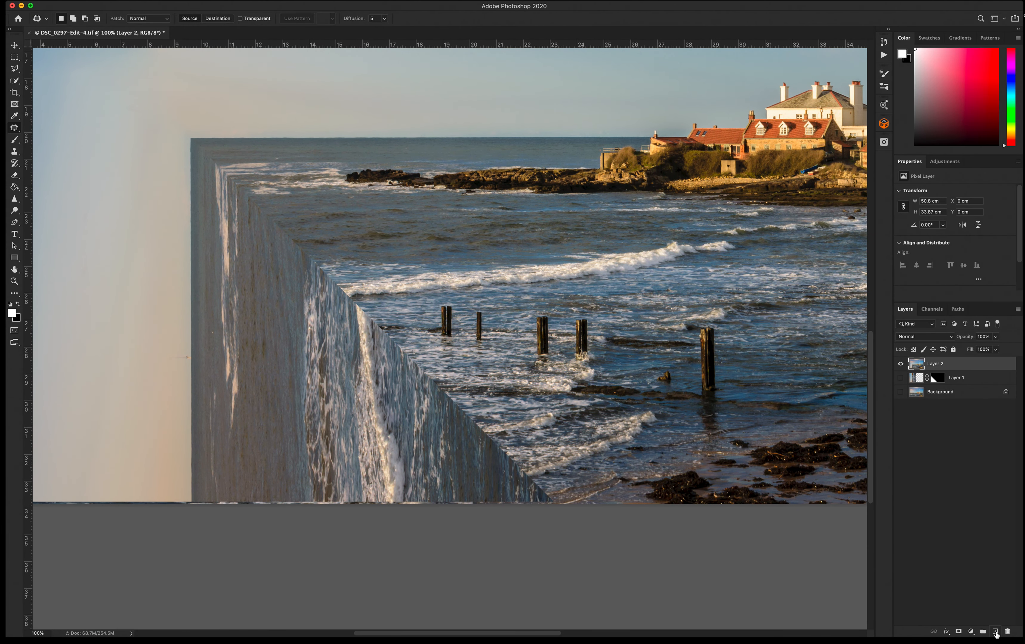
click(996, 632)
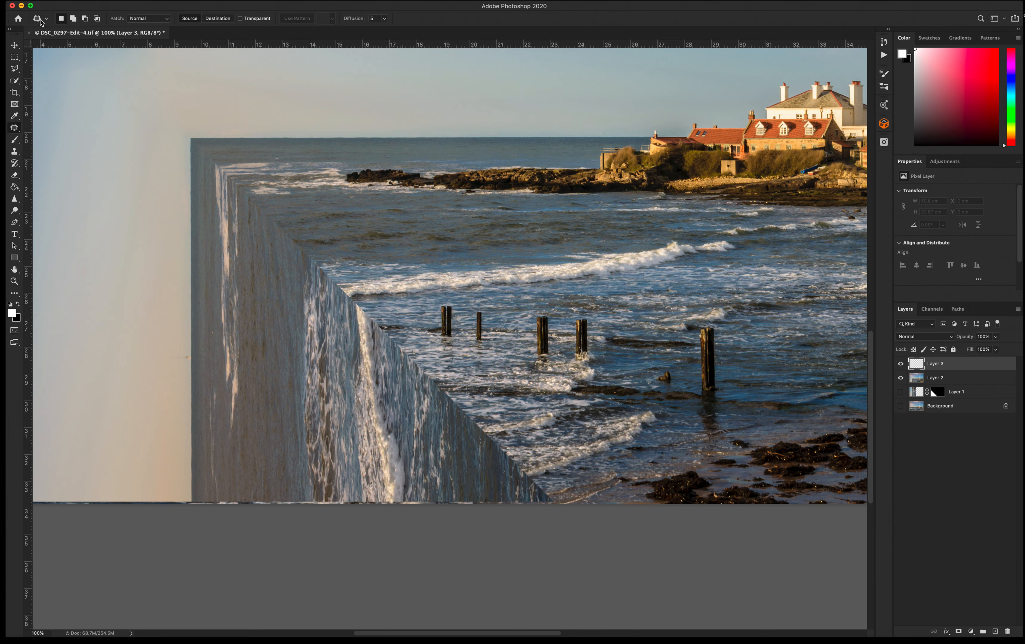
Paint a straight white line along the wall's diagonal top edge with a soft brush at 18% flow, and set the layer opacity to 48%.
key(b)
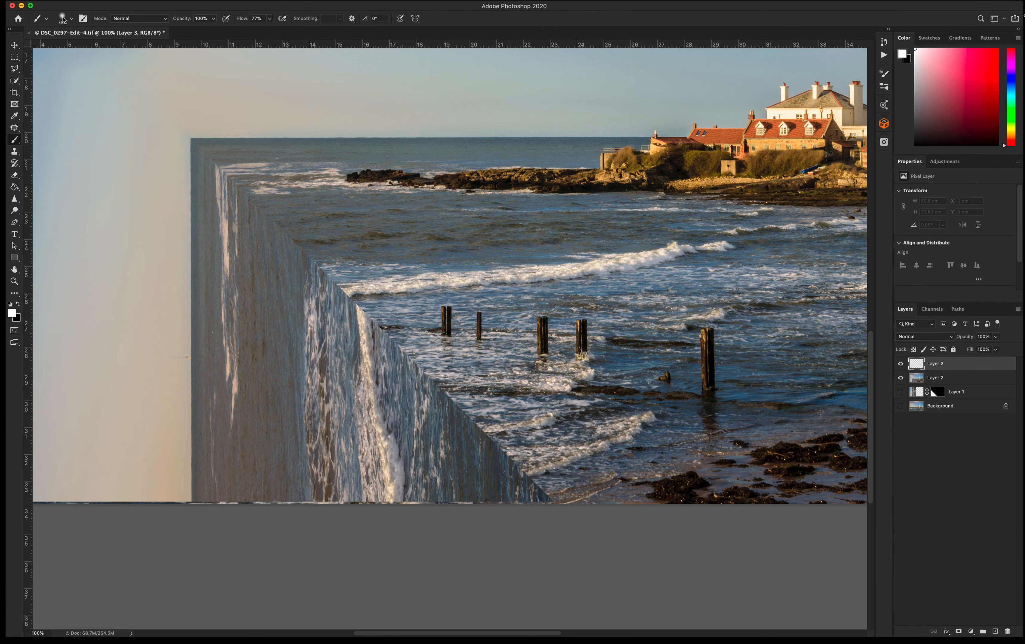
click(63, 19)
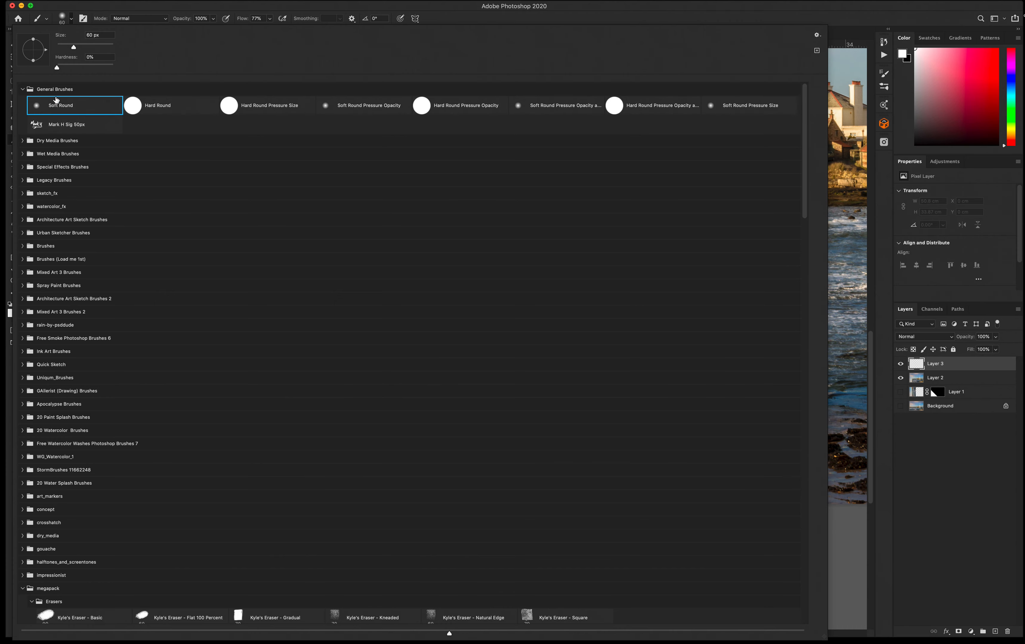
click(588, 12)
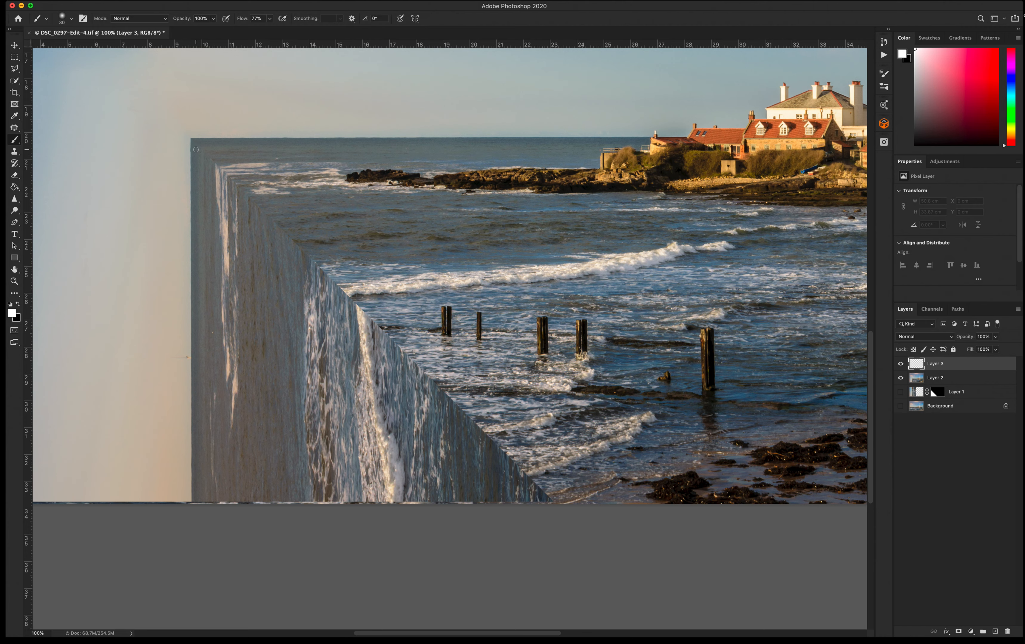
drag(237, 19, 219, 25)
click(192, 141)
shift+click(550, 502)
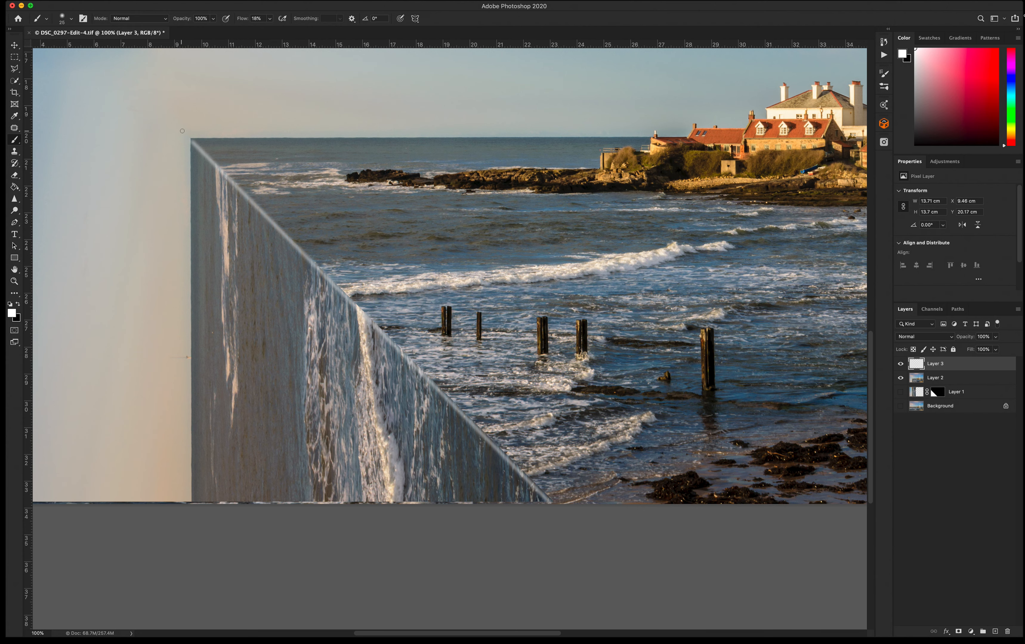
mouse_move(194, 148)
mouse_down()
mouse_move(200, 154)
mouse_move(194, 146)
mouse_up()
drag(972, 340, 947, 341)
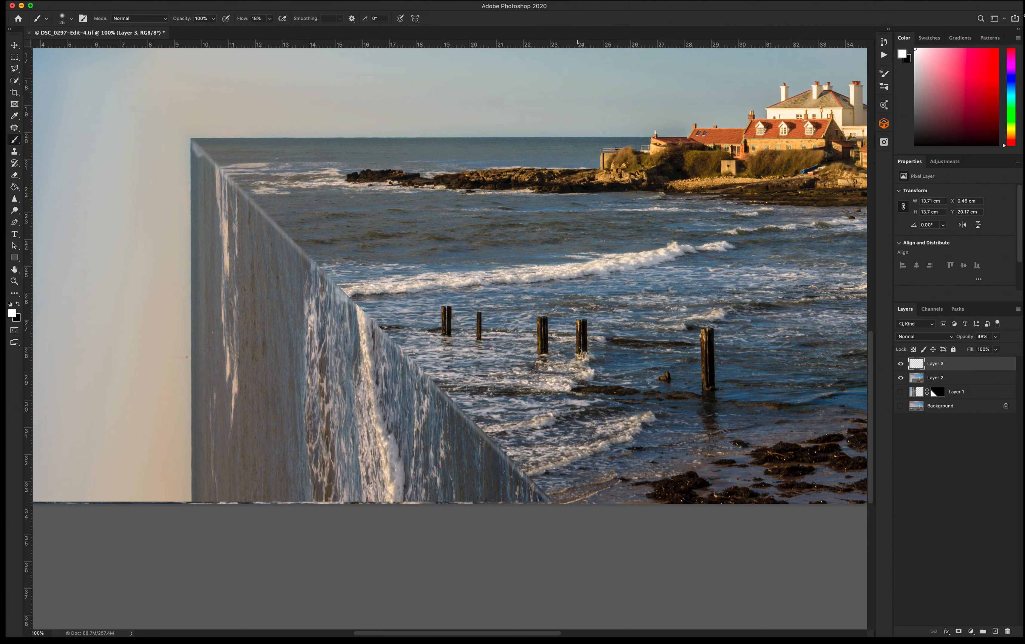
Select the merged layer and try patching the seam at the wall's top corner with the Patch tool.
key(super+minus)
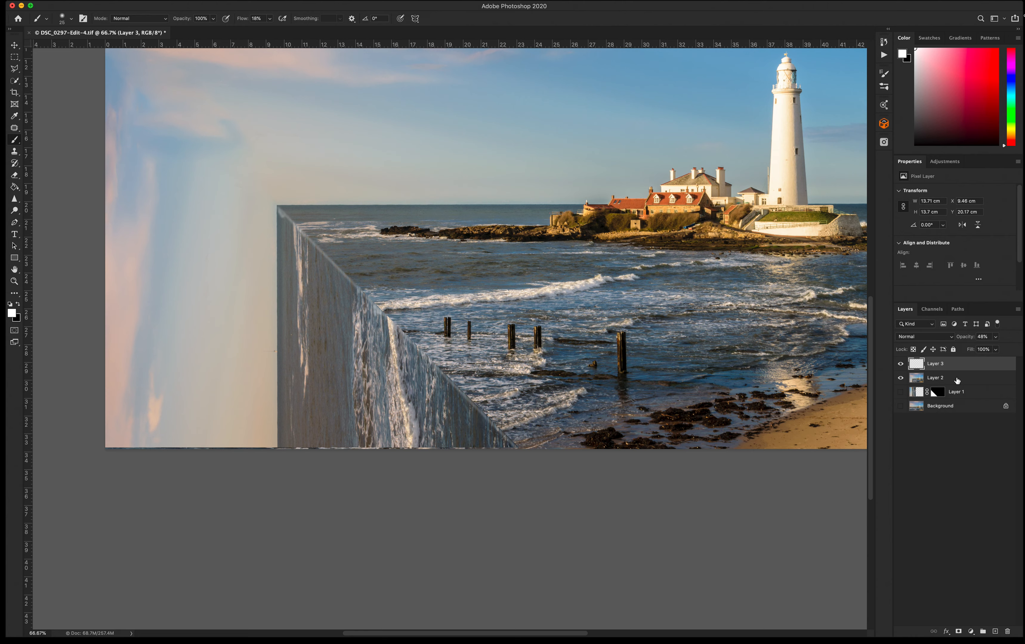
click(956, 379)
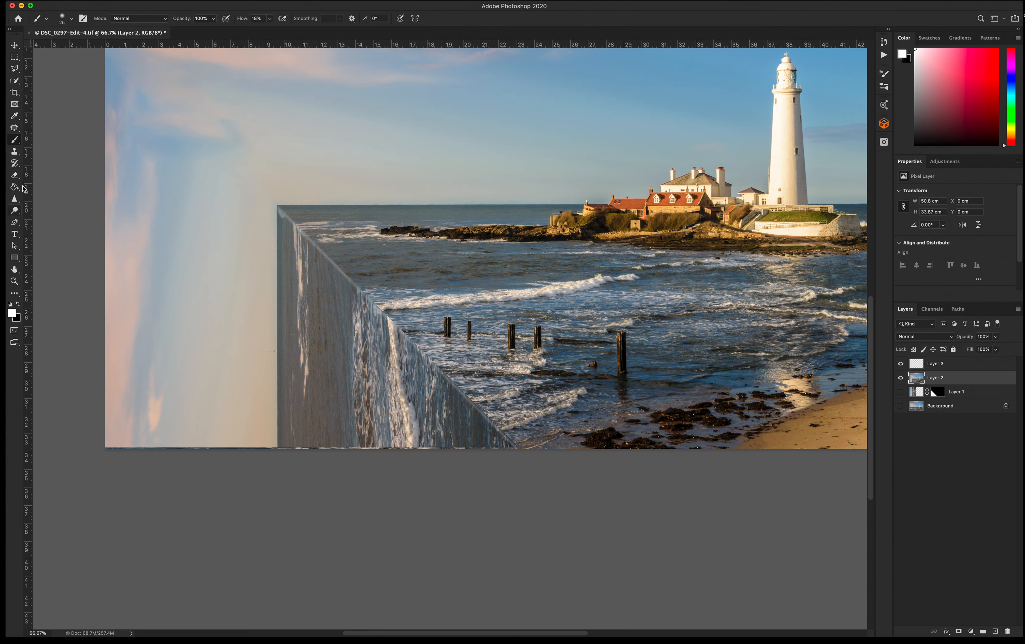
click(14, 128)
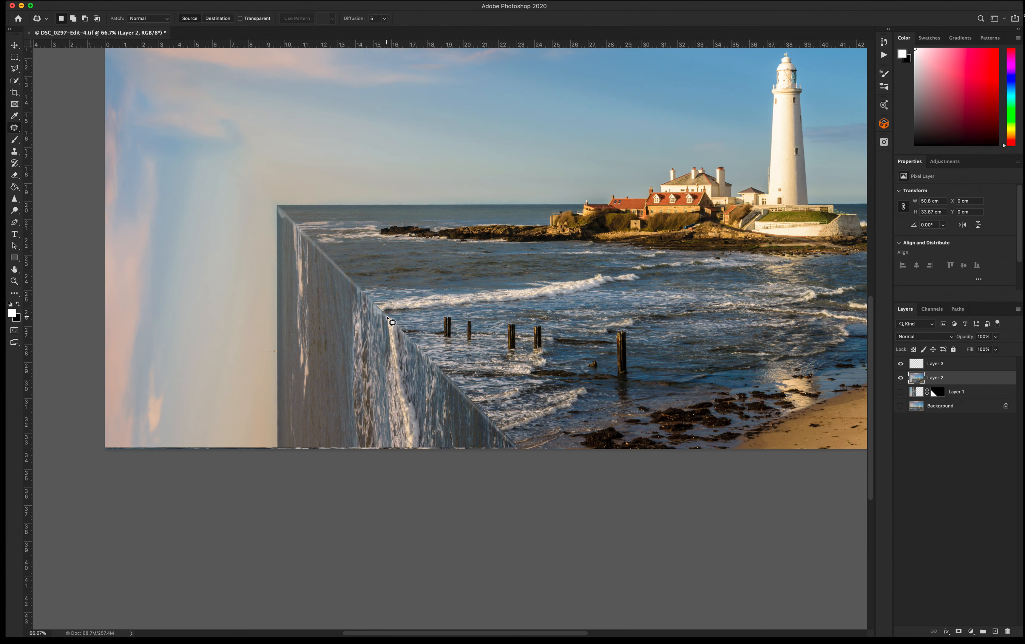
mouse_move(386, 317)
mouse_down()
mouse_move(374, 306)
mouse_move(373, 363)
mouse_move(388, 325)
mouse_move(396, 345)
mouse_up()
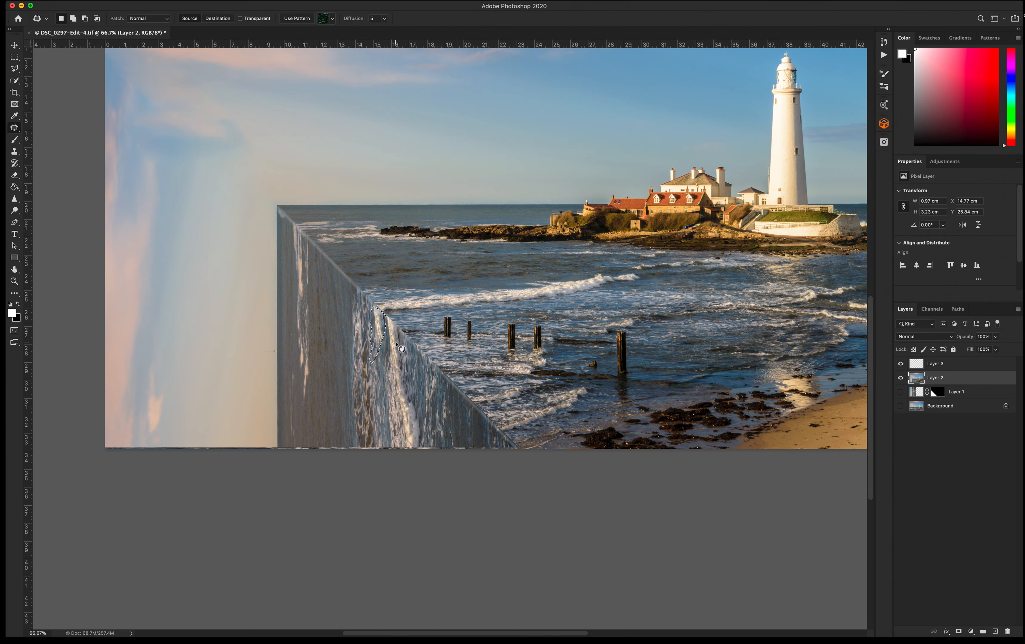
key(ctrl+d)
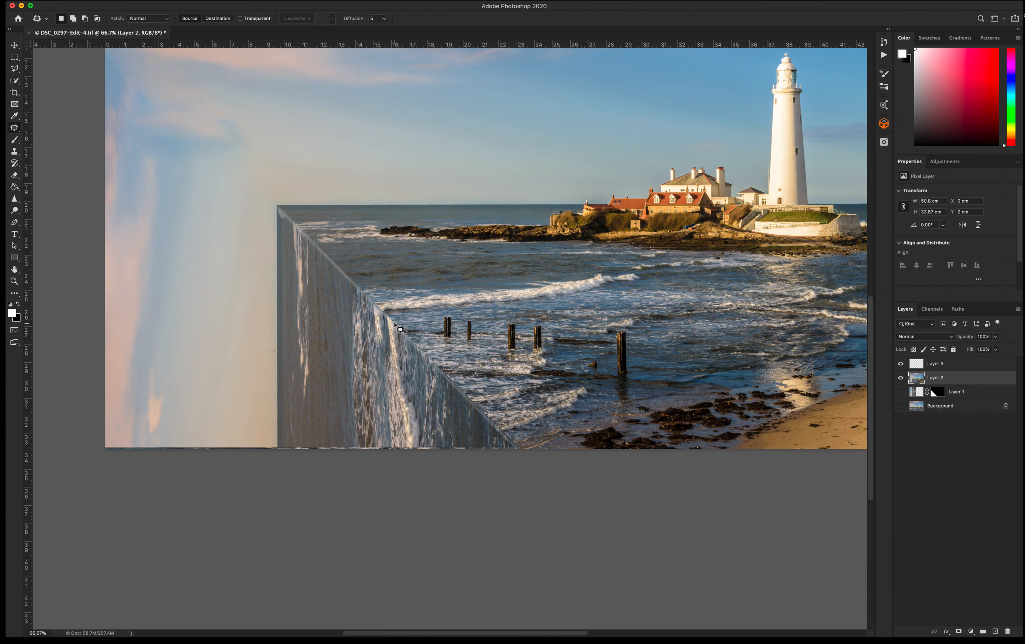
mouse_move(392, 323)
mouse_down()
mouse_move(386, 353)
mouse_move(398, 365)
mouse_move(392, 323)
mouse_move(407, 355)
mouse_up()
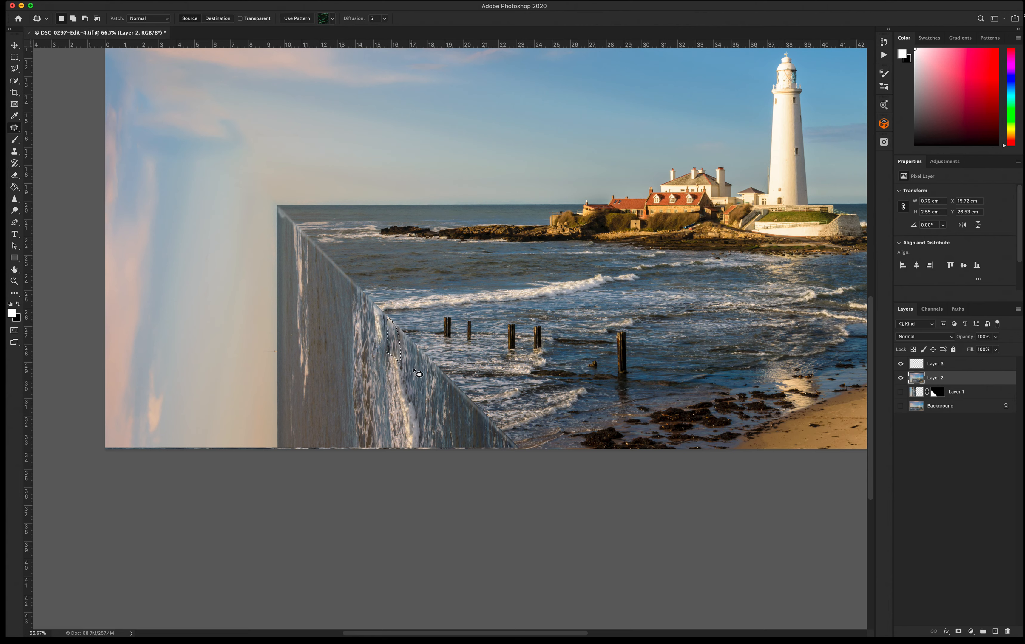
key(super+d)
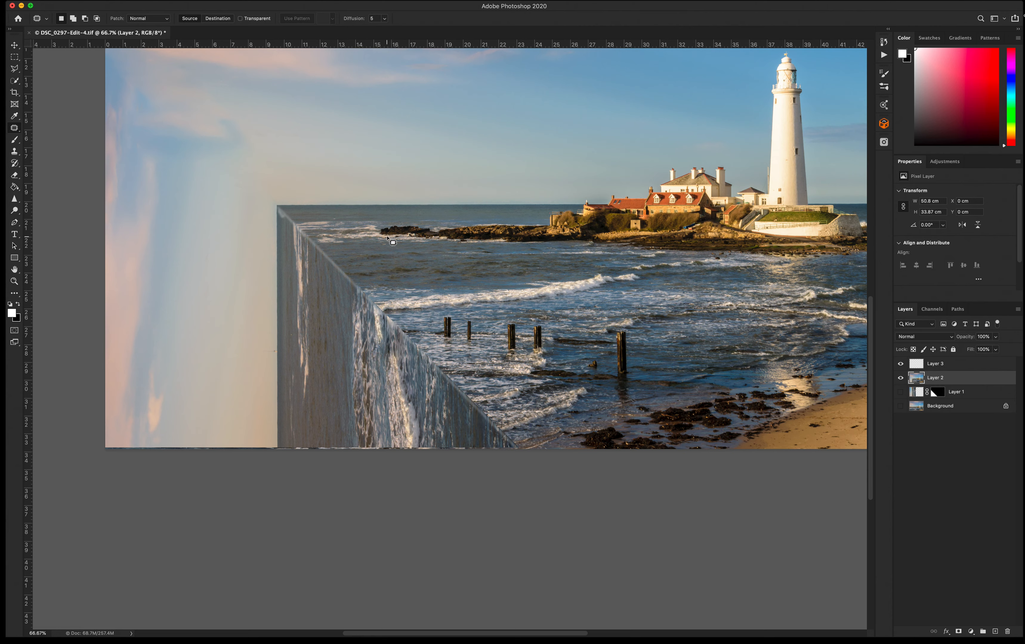
Copy a small patch of sea onto a new layer and transform it to cover the wall's top corner.
click(389, 235)
mouse_move(389, 235)
mouse_down()
mouse_move(404, 231)
mouse_move(370, 237)
mouse_move(396, 237)
mouse_up()
key(super+j)
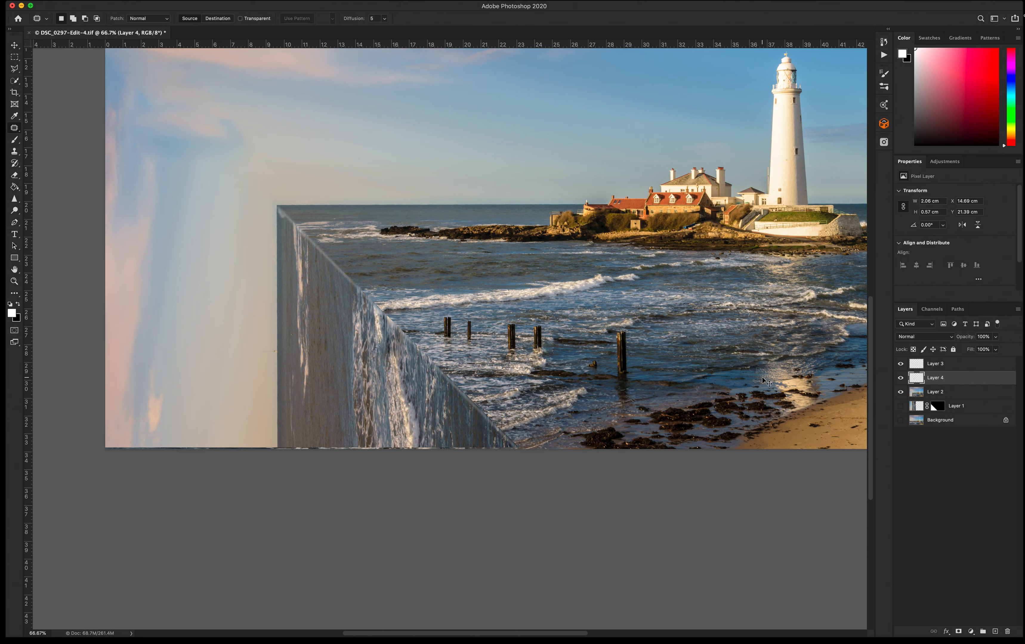
key(super+t)
drag(421, 235, 384, 282)
drag(400, 345, 393, 337)
key(Return)
Return to the merged layer and patch the remaining seam at the wall's corner with the Patch tool.
key(j)
key(alt+bracketleft)
drag(388, 327, 385, 320)
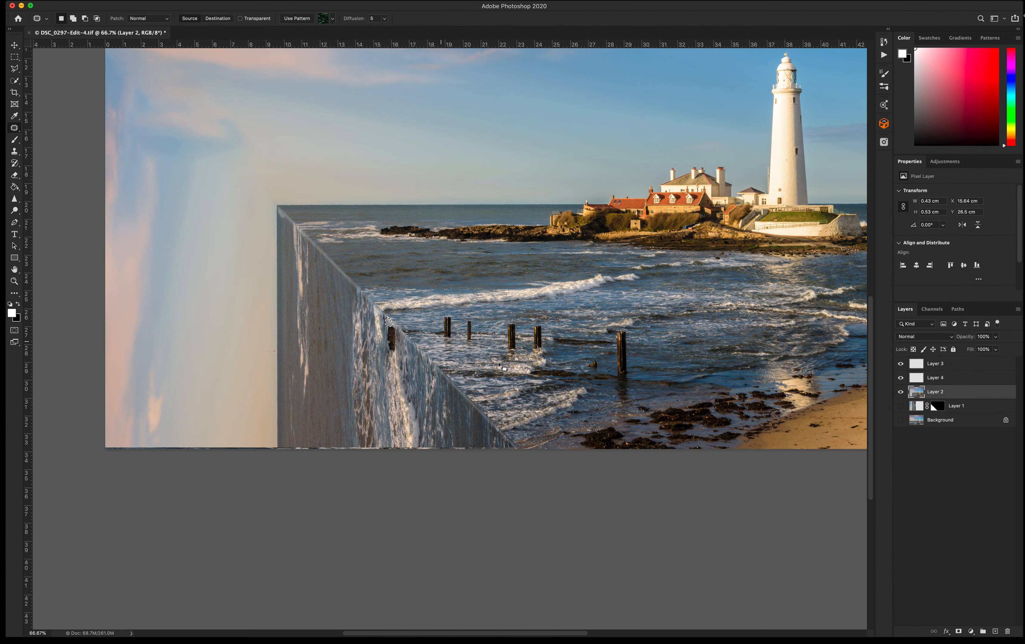
key(super+d)
key(super+minus)
key(super+minus)
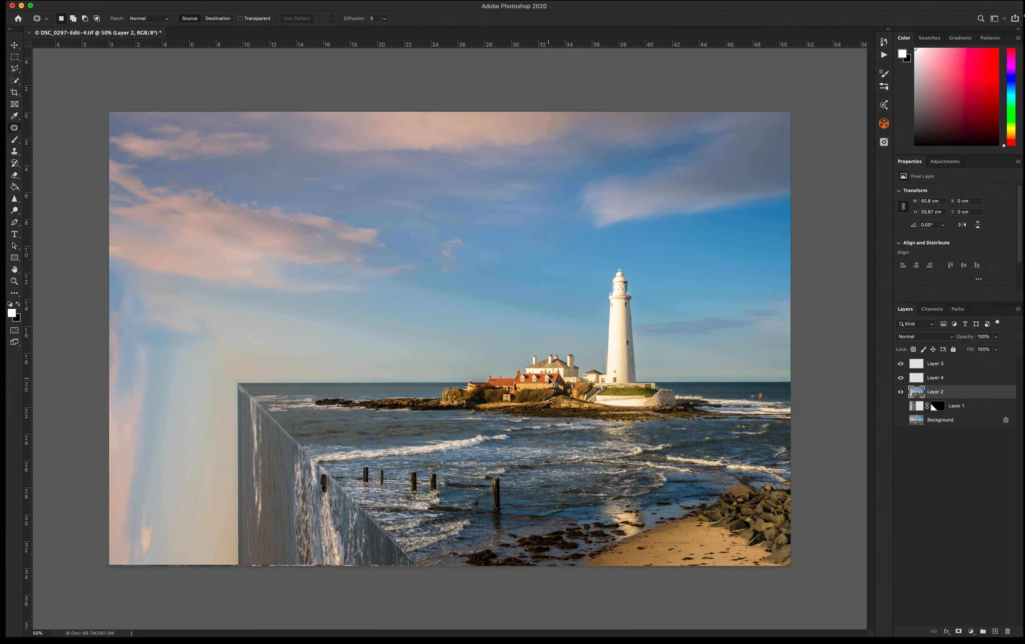